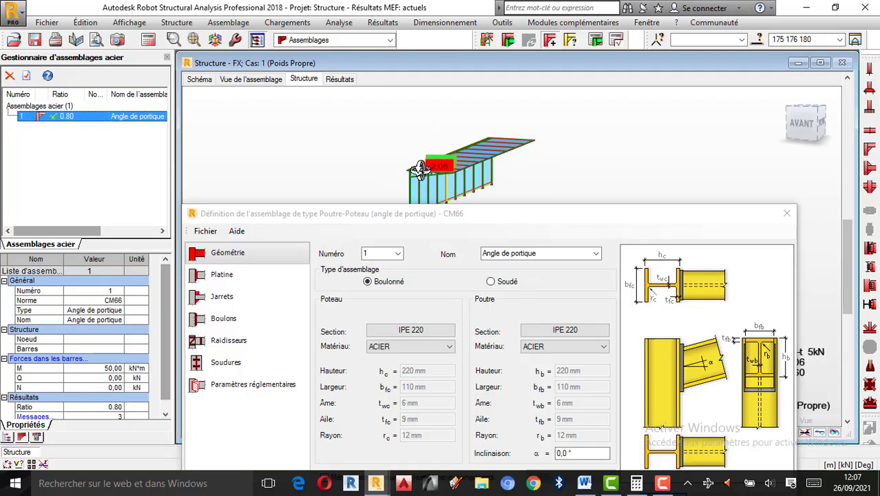
# Examine the building frame in the structure view and the existing portal frame corner connection in 3D
pyautogui.scroll(-2, 493, 153)
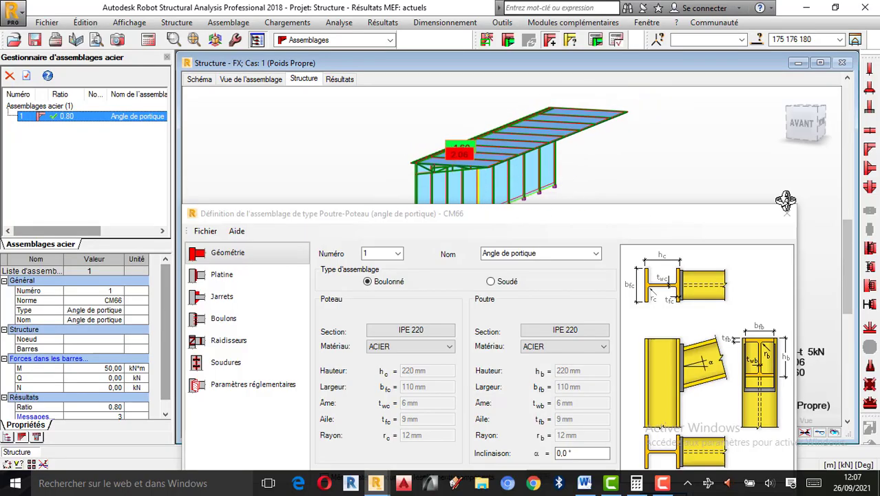
pyautogui.moveTo(634, 215); pyautogui.dragTo(635, 247)
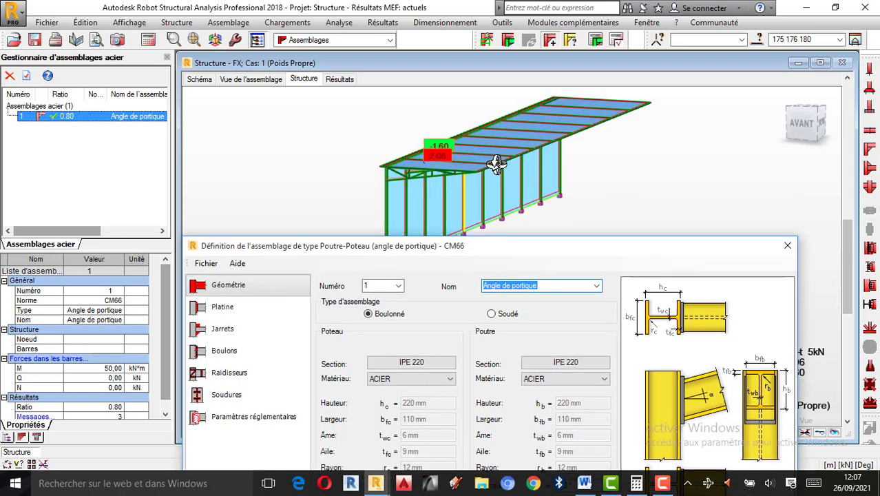
pyautogui.scroll(3, 481, 168)
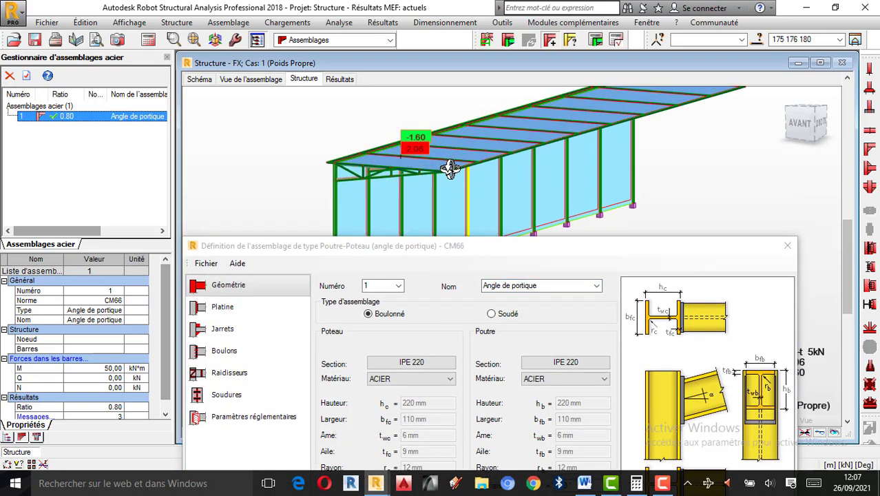
pyautogui.scroll(-1, 386, 171)
pyautogui.scroll(1, 461, 151)
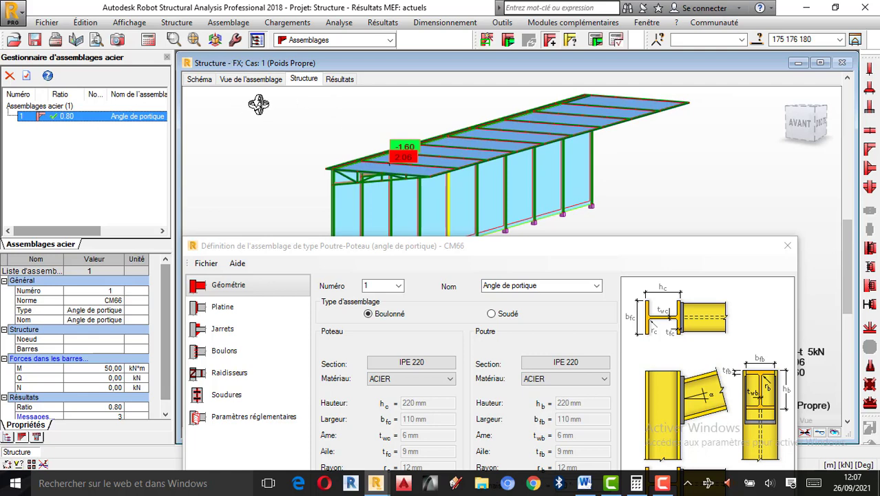
pyautogui.click(250, 79)
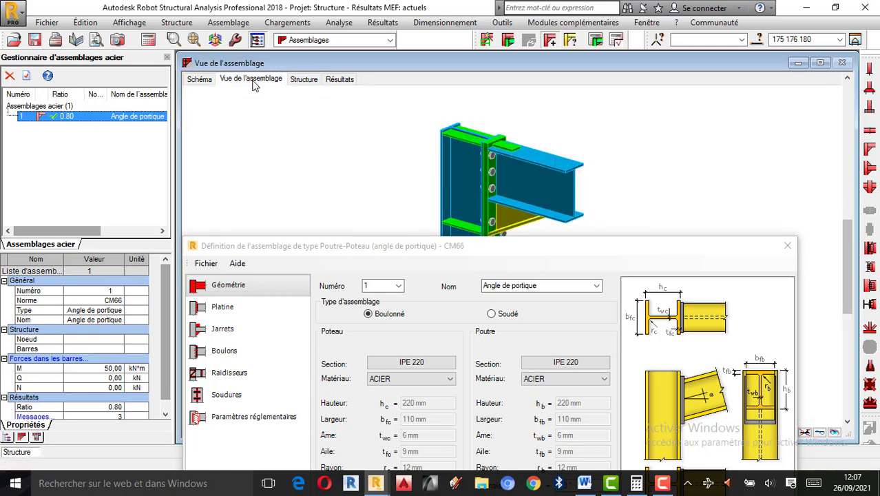
pyautogui.scroll(-3, 530, 121)
pyautogui.scroll(2, 507, 188)
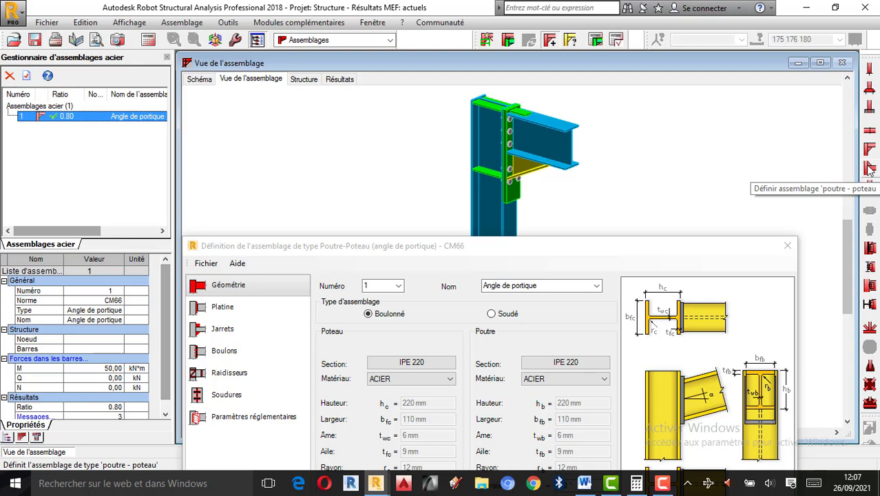
# Add a beam-to-column connection (Poutre - poteau) and delete its duplicate, connection 3
pyautogui.click(869, 170)
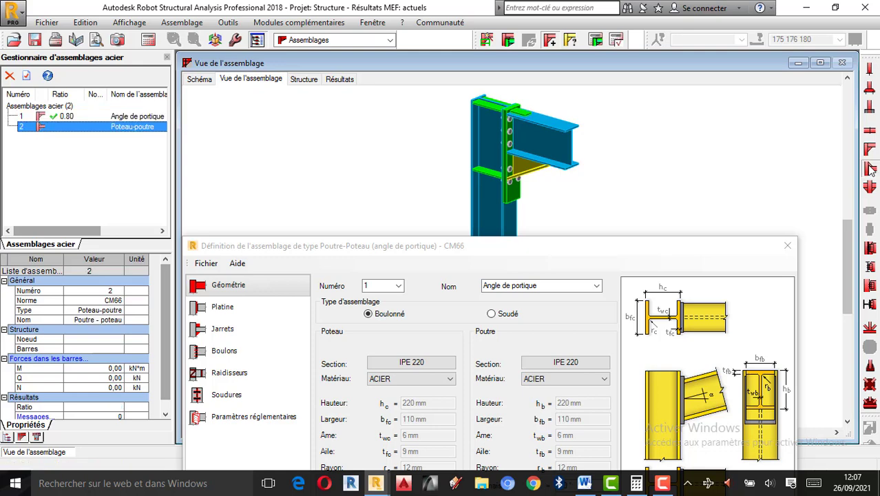
pyautogui.click(870, 170)
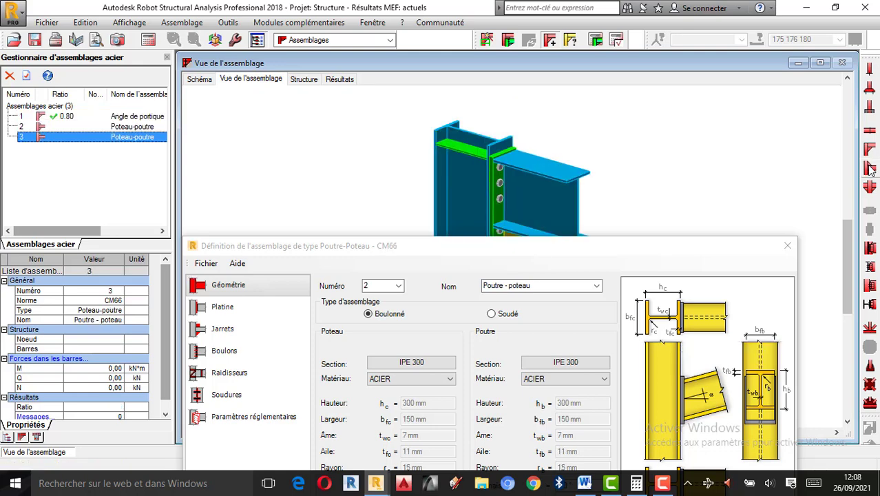
pyautogui.rightClick(35, 137)
pyautogui.click(68, 145)
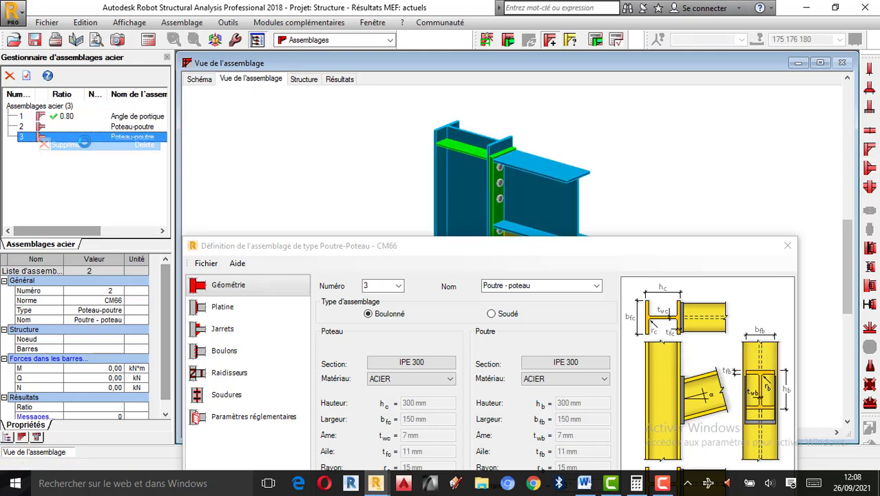
# Review the new beam-to-column connection in 3D, the structure model and the dimensioned schematic
pyautogui.moveTo(450, 143); pyautogui.dragTo(466, 175)
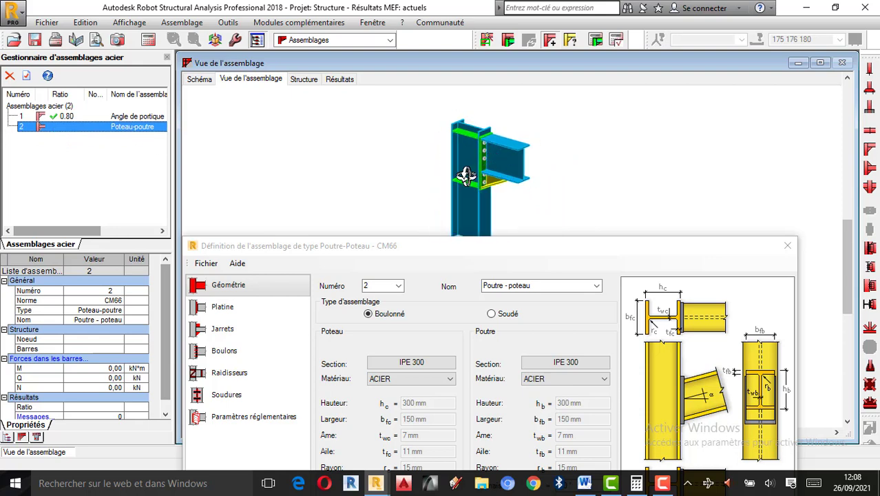
pyautogui.click(303, 79)
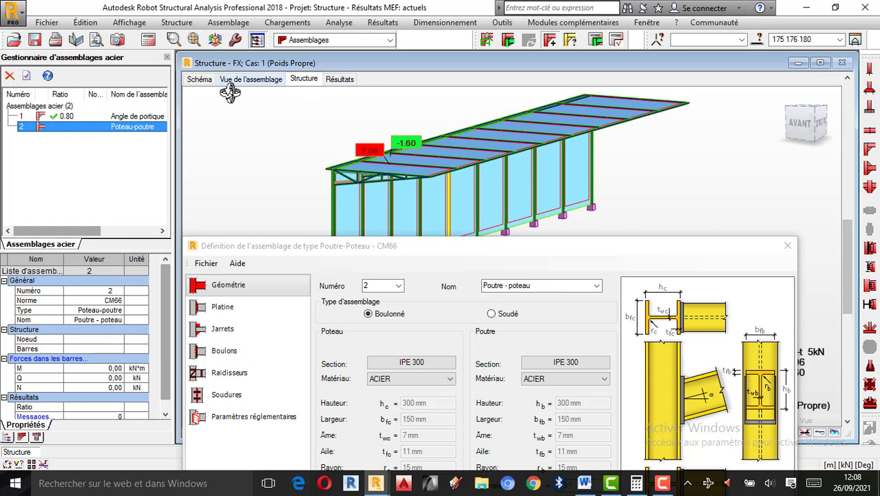
pyautogui.click(200, 80)
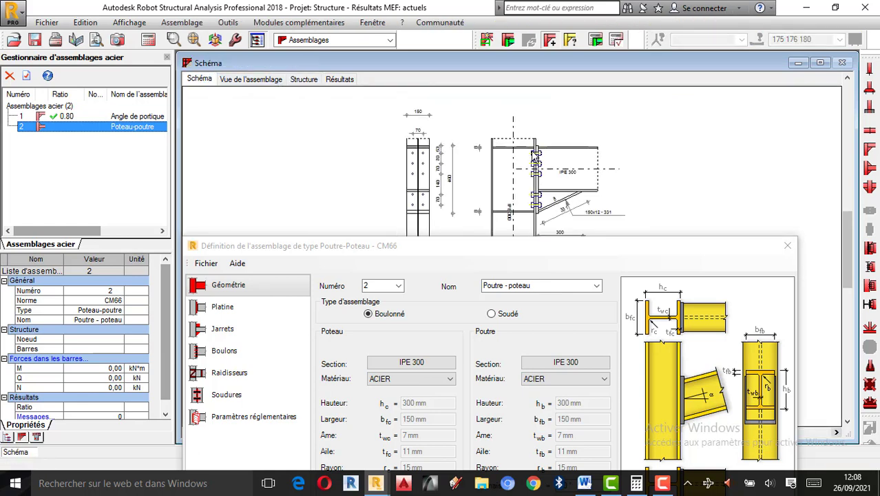
pyautogui.click(264, 80)
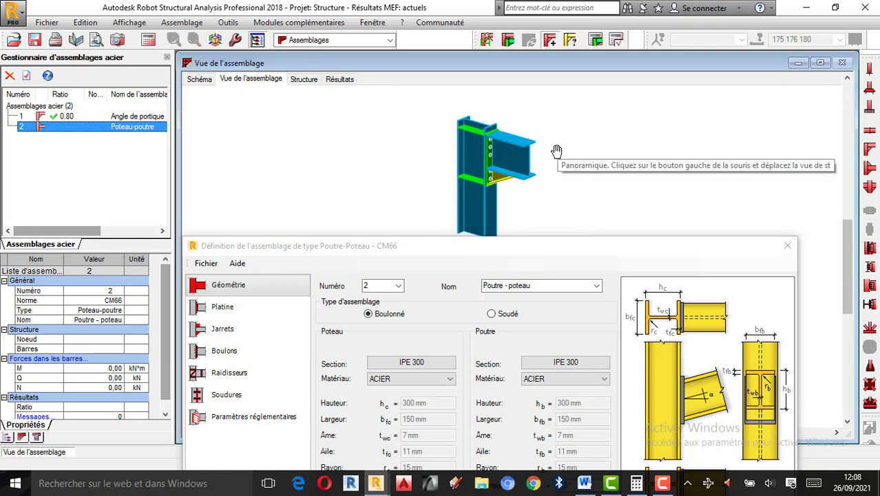
pyautogui.scroll(-1, 446, 141)
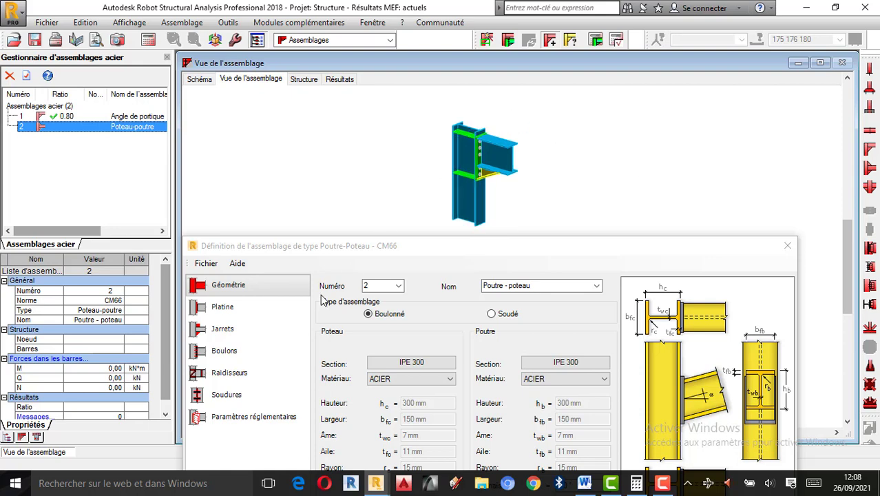
# Assign the IPE 220 section to both the column and the beam of connection 2
pyautogui.moveTo(400, 249); pyautogui.dragTo(397, 199)
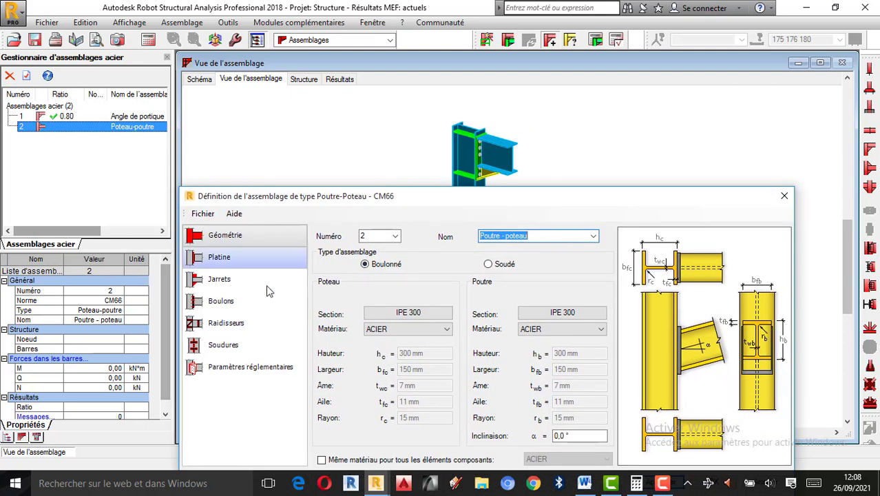
pyautogui.click(426, 314)
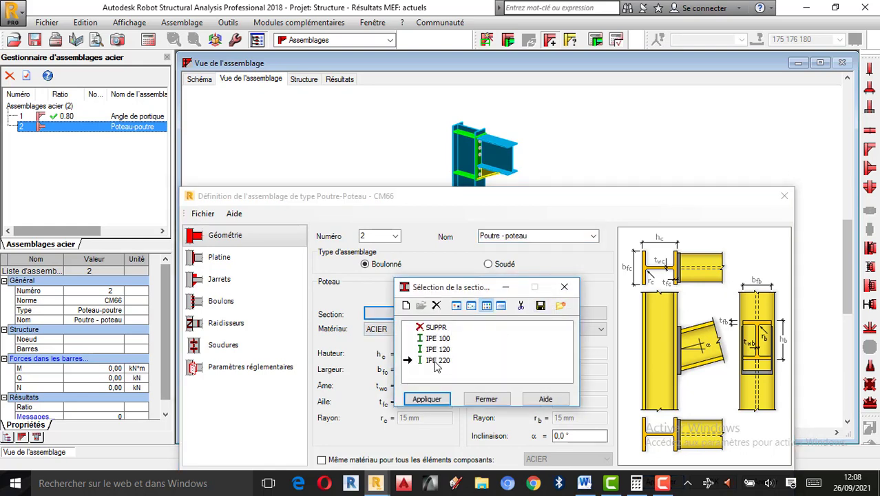
pyautogui.click(435, 361)
pyautogui.click(426, 399)
pyautogui.click(474, 401)
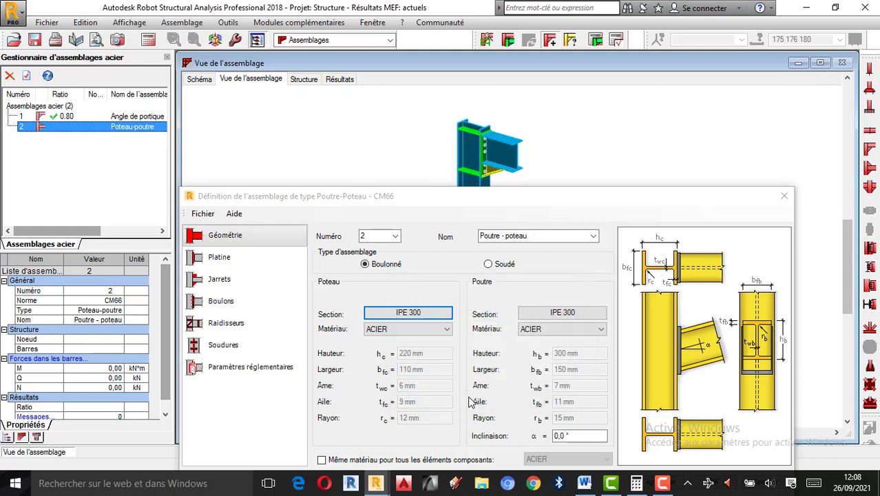
pyautogui.click(566, 314)
pyautogui.click(437, 360)
pyautogui.click(427, 398)
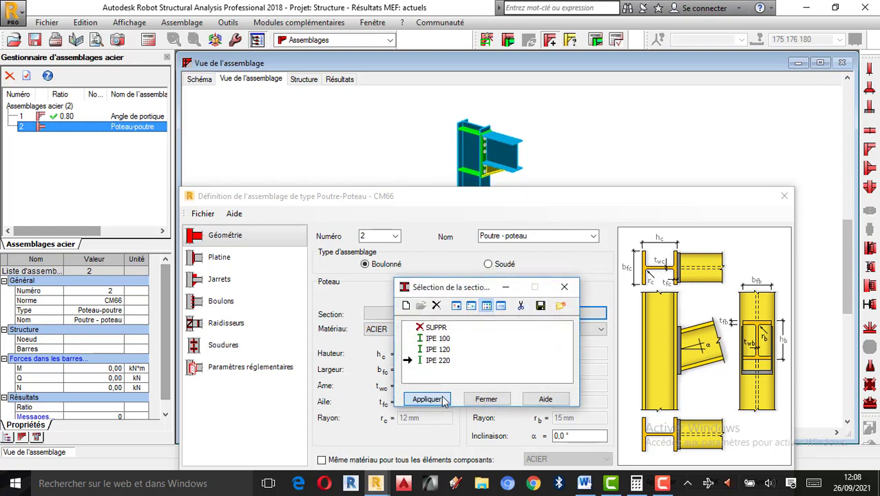
pyautogui.click(486, 398)
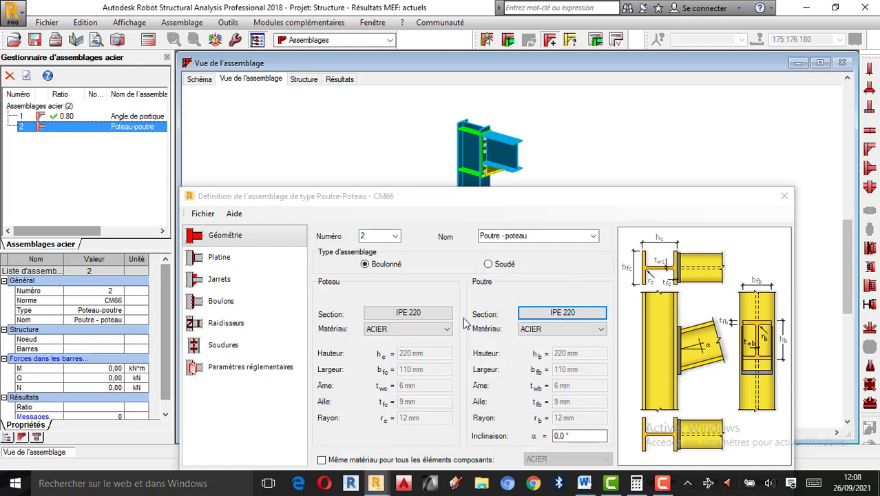
# Set the end plate's height to 500 mm, width to 120 mm and thickness to 25 mm
pyautogui.click(222, 261)
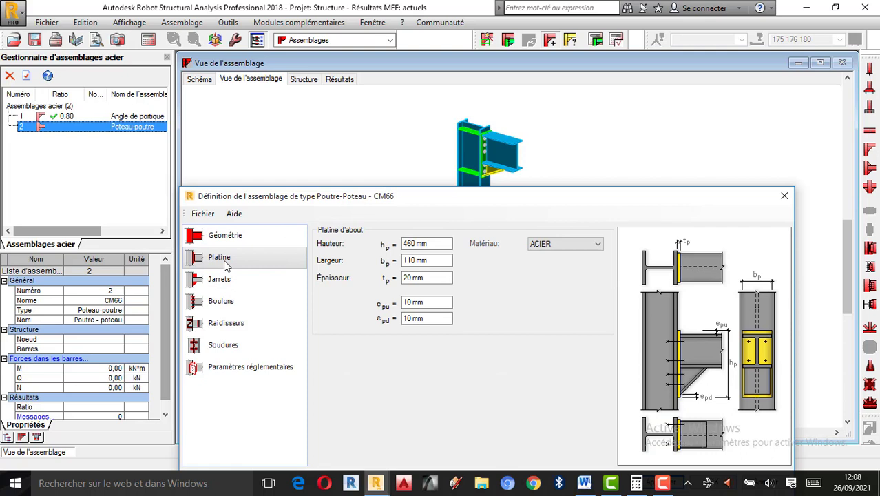
pyautogui.click(415, 244)
pyautogui.doubleClick(414, 243)
pyautogui.press('BackSpace')
pyautogui.press('BackSpace')
pyautogui.write('5')
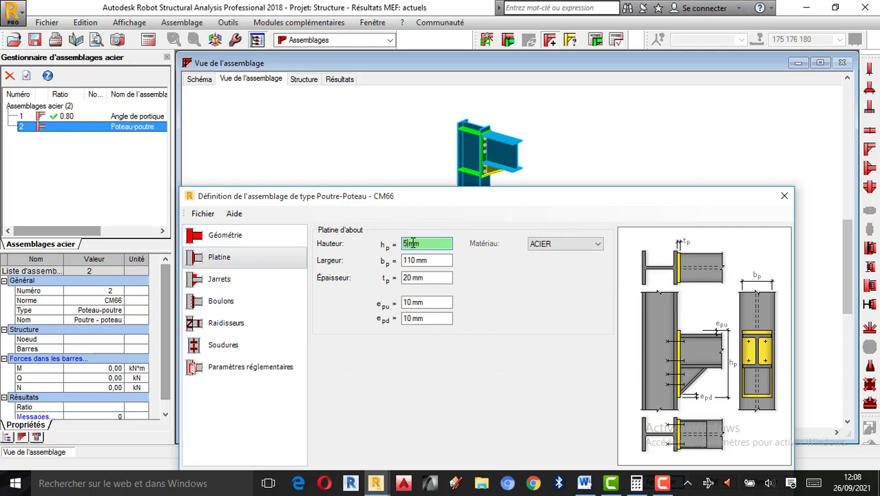
pyautogui.write('00')
pyautogui.click(415, 261)
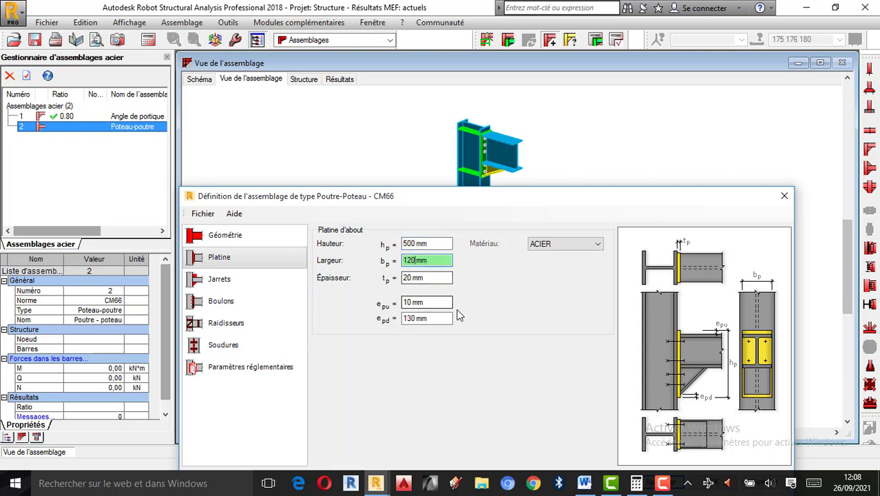
pyautogui.click(410, 277)
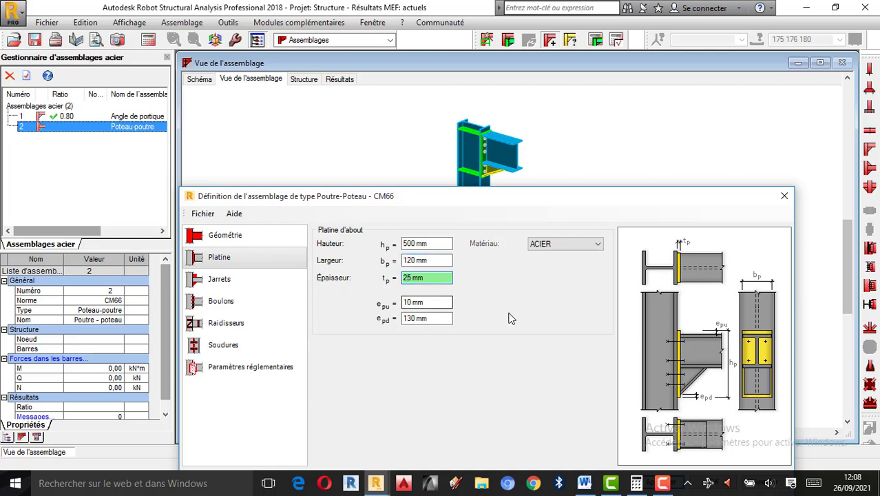
# Add a triangular upper vertical haunch to the connection, with a height of 150 mm and a width of 100 mm
pyautogui.click(220, 280)
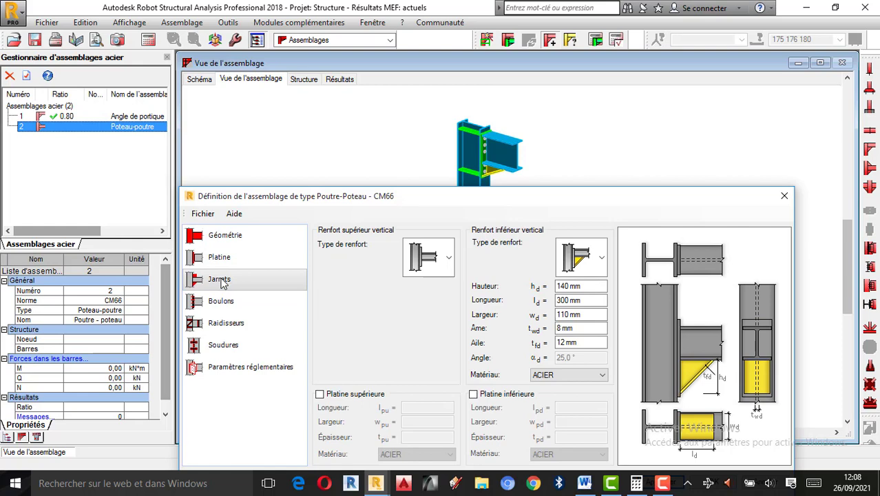
pyautogui.click(438, 267)
pyautogui.click(430, 329)
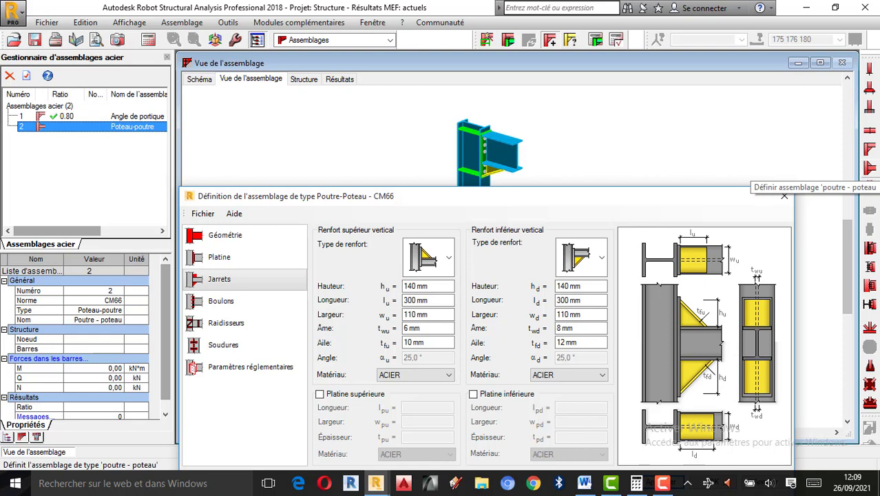
pyautogui.click(416, 287)
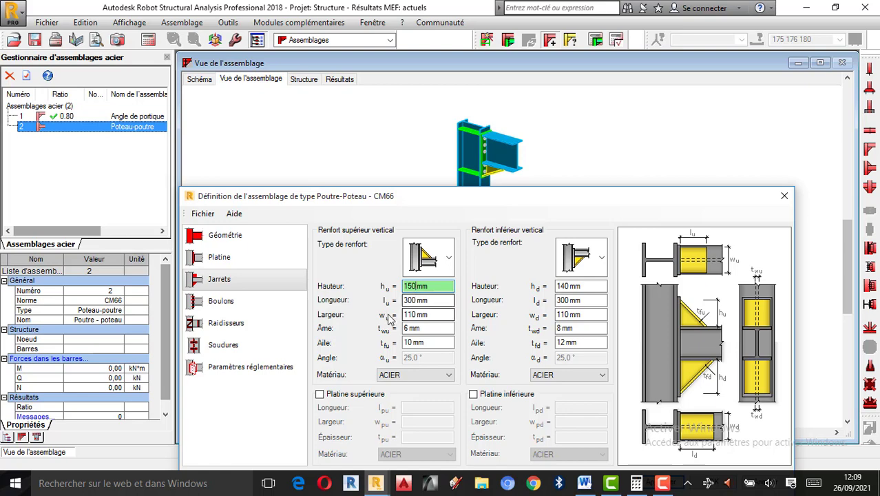
pyautogui.click(418, 314)
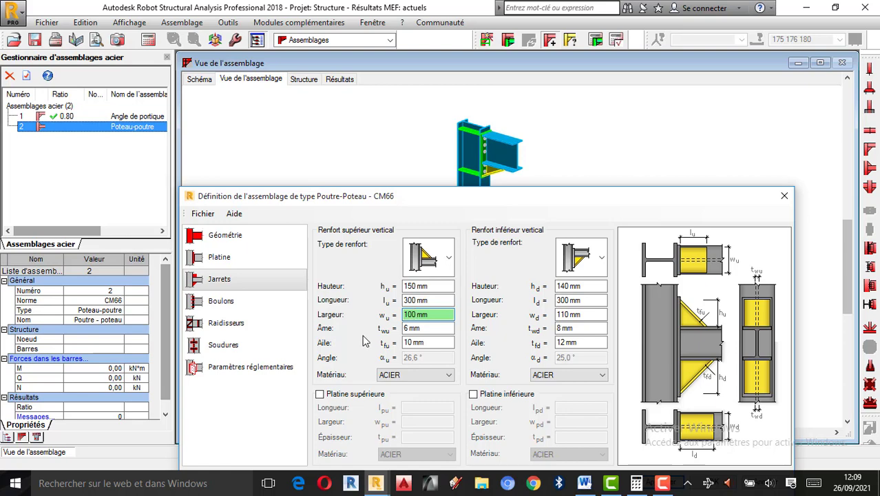
# Set the lower vertical haunch's height to 150 mm and its width to 100 mm
pyautogui.click(568, 286)
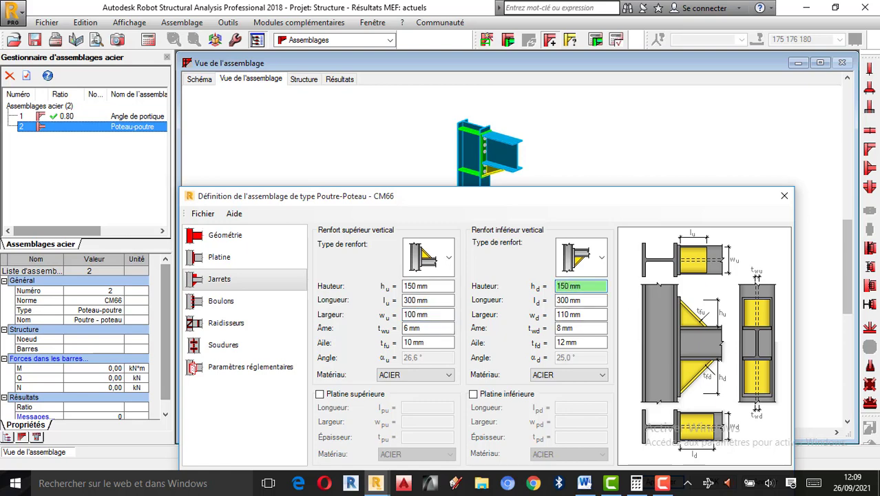
pyautogui.click(568, 300)
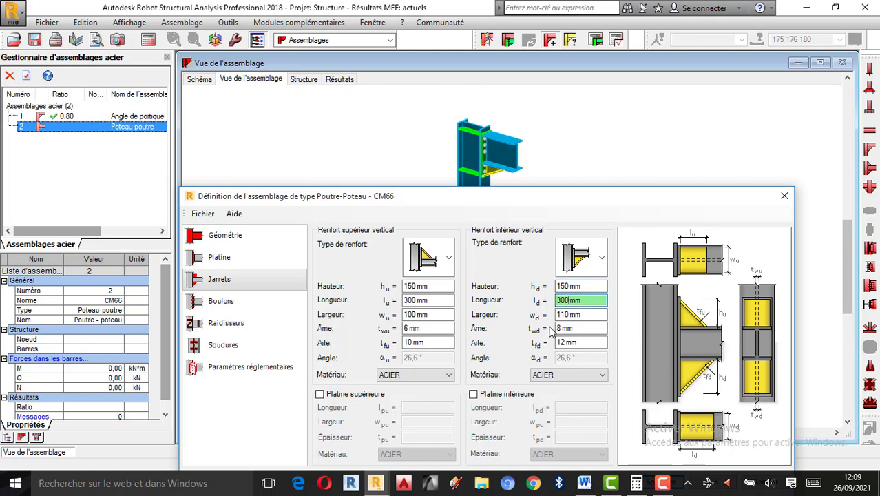
pyautogui.click(561, 314)
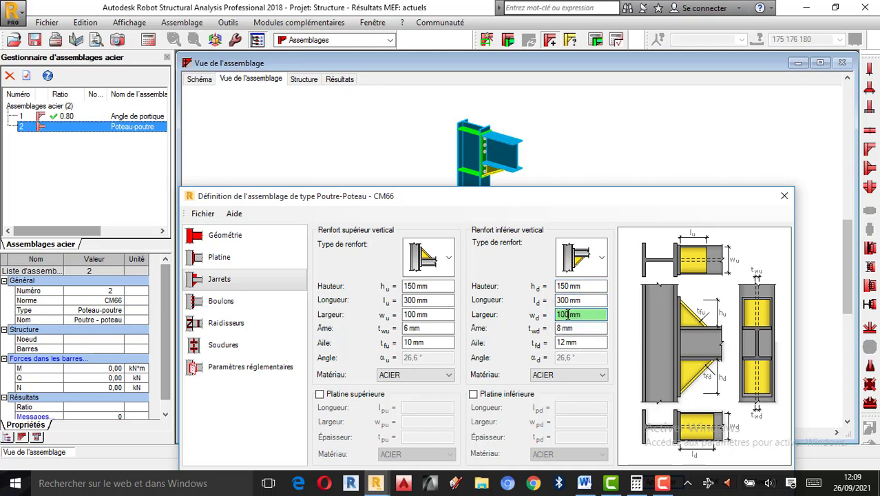
# Set the upper haunch's web thickness to 8 mm and the lower haunch's flange thickness to 10 mm
pyautogui.click(411, 329)
pyautogui.press('BackSpace')
pyautogui.press('BackSpace')
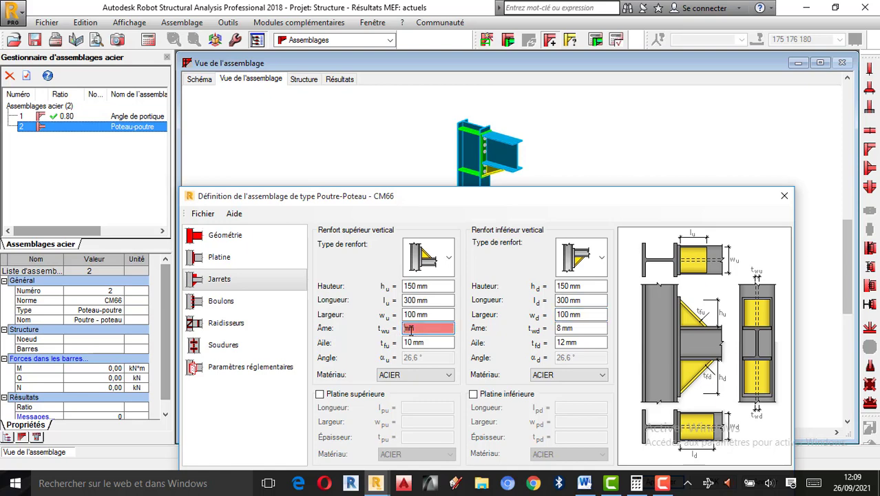
pyautogui.write('8')
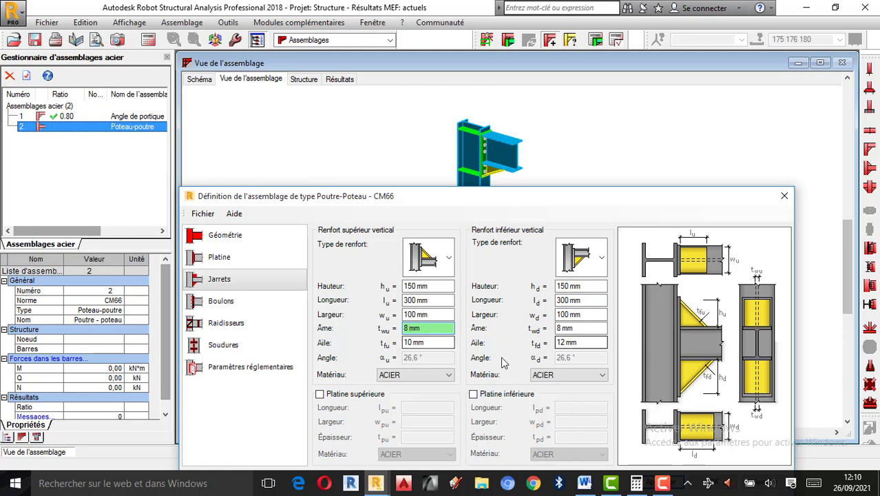
pyautogui.click(415, 345)
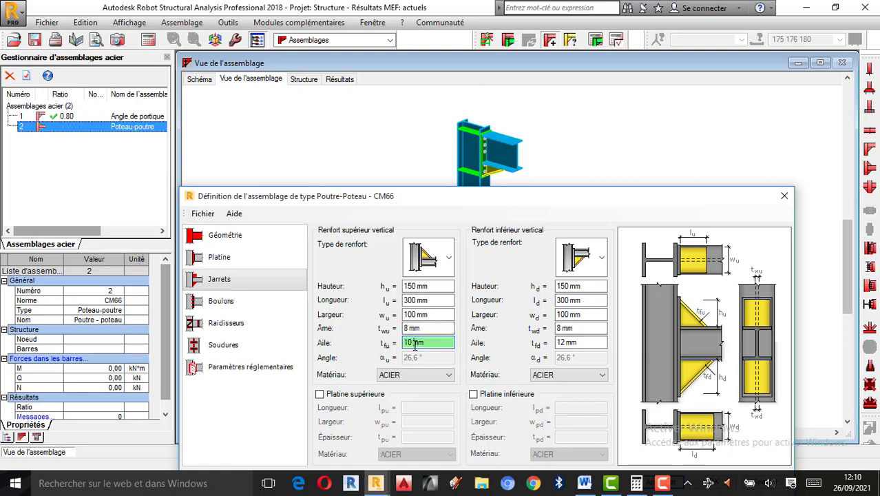
pyautogui.click(563, 342)
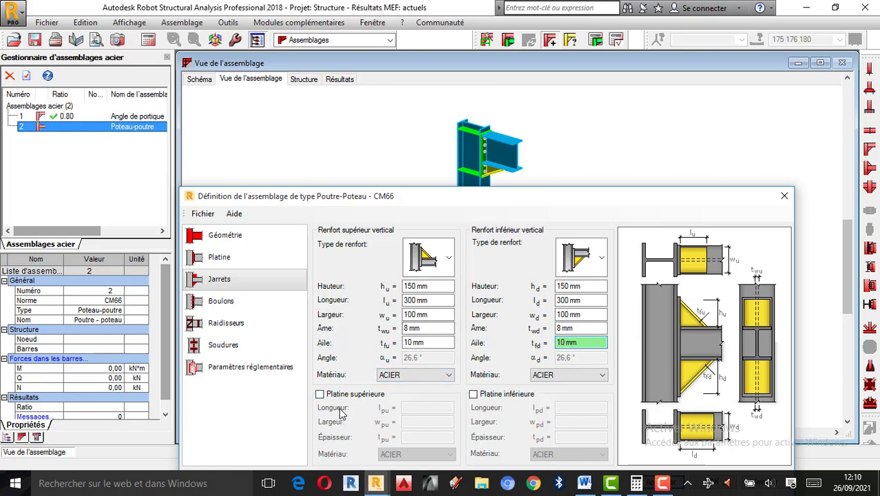
# Enable the upper plate (Platine supérieure) on the upper haunch
pyautogui.click(320, 396)
pyautogui.click(321, 396)
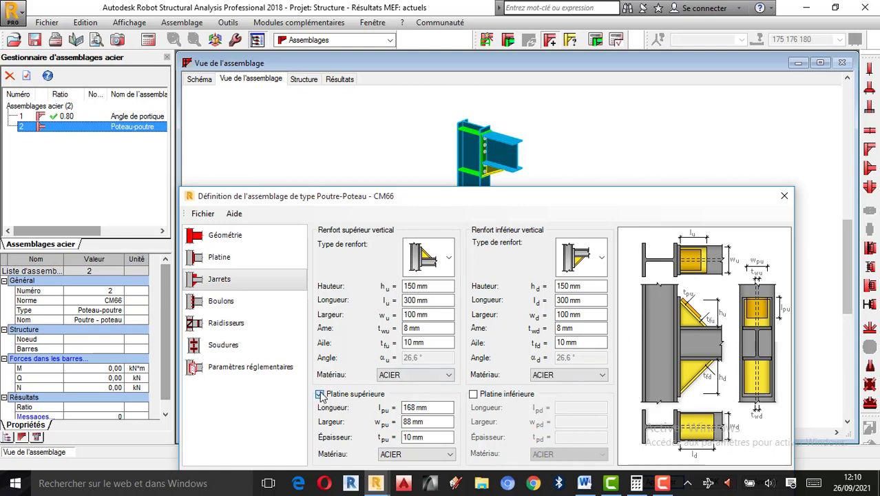
# Disable the upper plate (Platine supérieure) on the upper haunch and apply the haunch settings to the connection
pyautogui.click(320, 393)
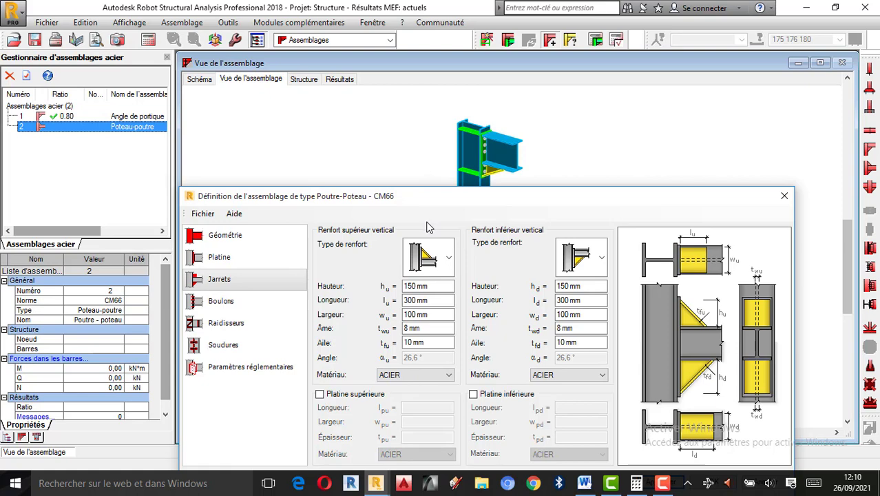
pyautogui.moveTo(511, 198); pyautogui.dragTo(508, 170)
pyautogui.click(658, 455)
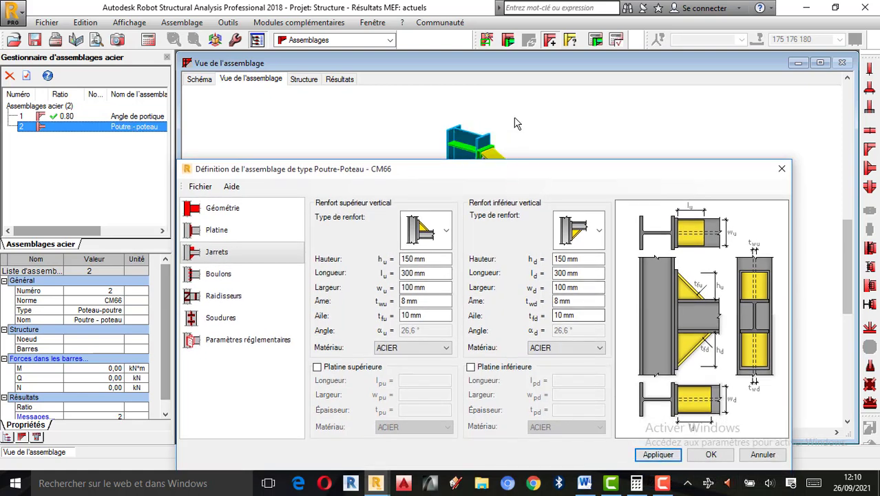
pyautogui.scroll(-5, 515, 118)
pyautogui.scroll(4, 508, 143)
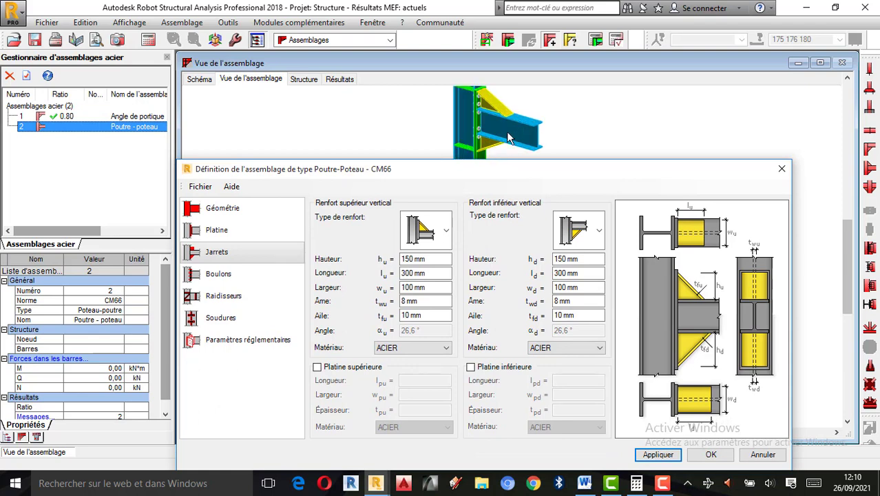
pyautogui.moveTo(472, 167); pyautogui.dragTo(473, 183)
pyautogui.scroll(-1, 499, 127)
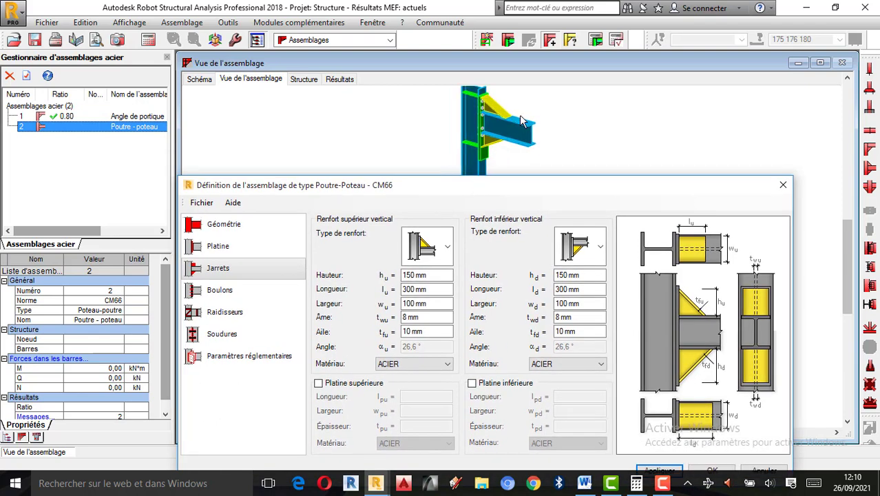
pyautogui.rightClick(577, 111)
pyautogui.click(539, 164)
pyautogui.moveTo(543, 153); pyautogui.dragTo(540, 118)
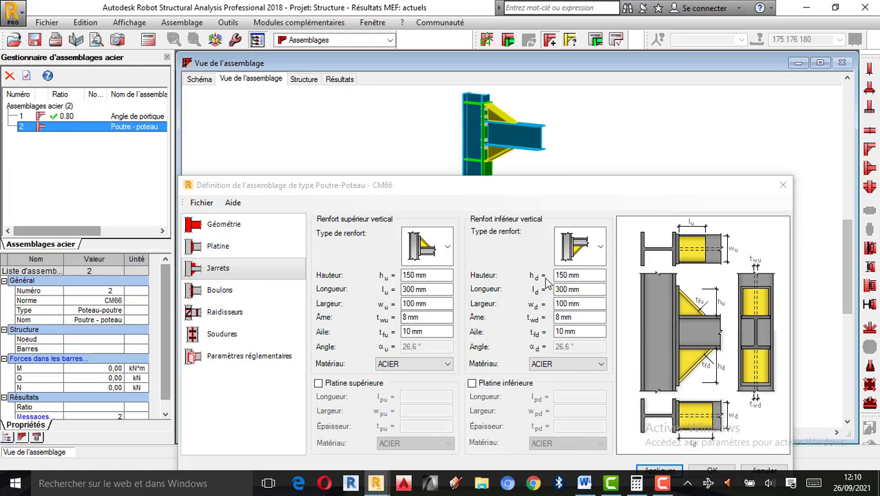
# Set the connection's bolts to diameter M20 and class 8.8
pyautogui.click(252, 294)
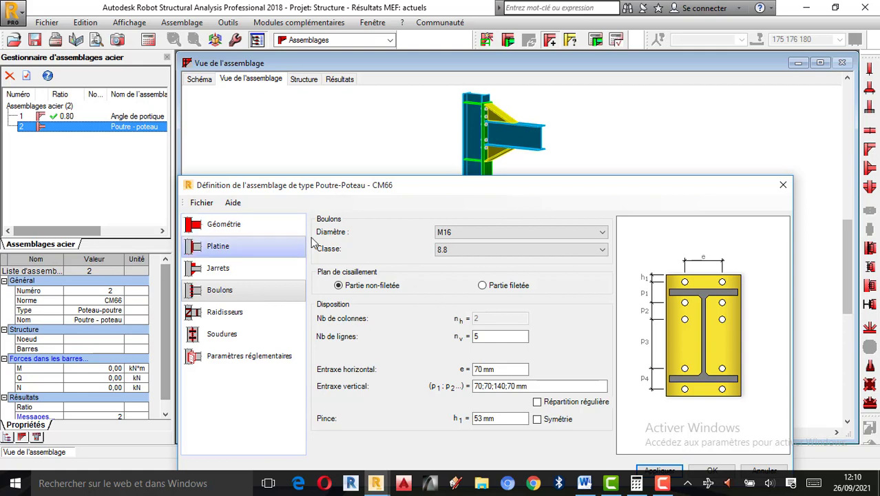
pyautogui.click(562, 238)
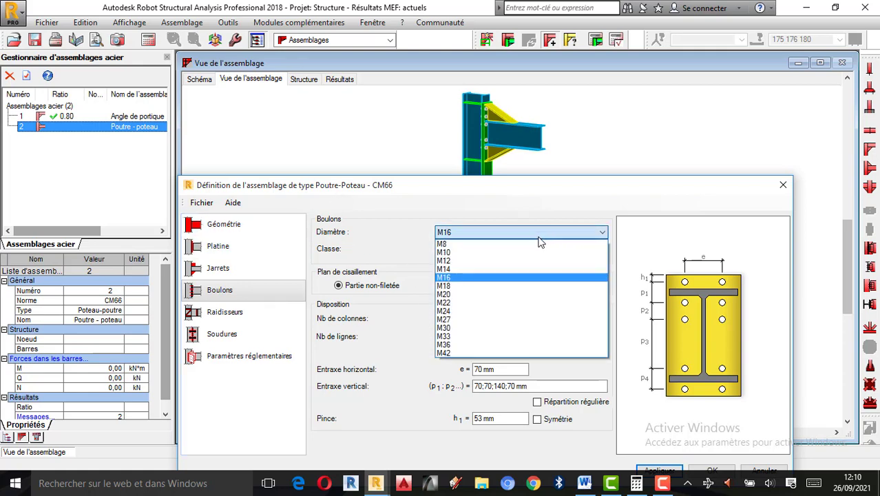
pyautogui.click(444, 294)
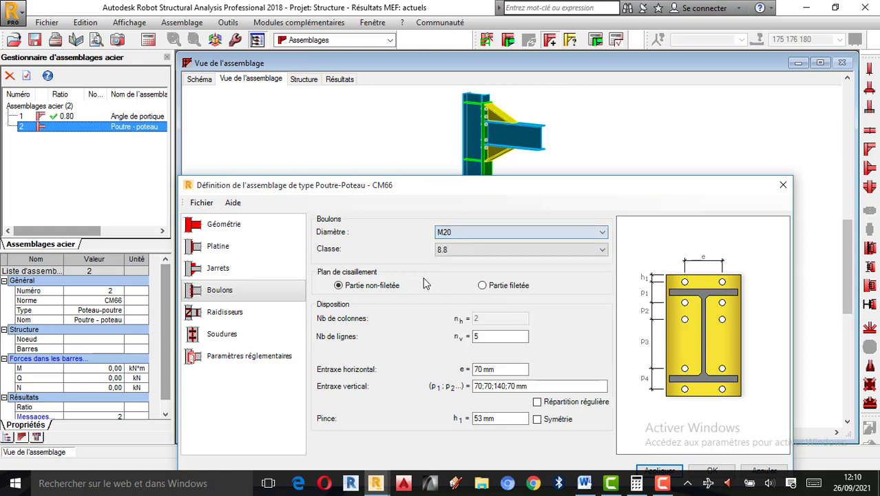
pyautogui.click(598, 253)
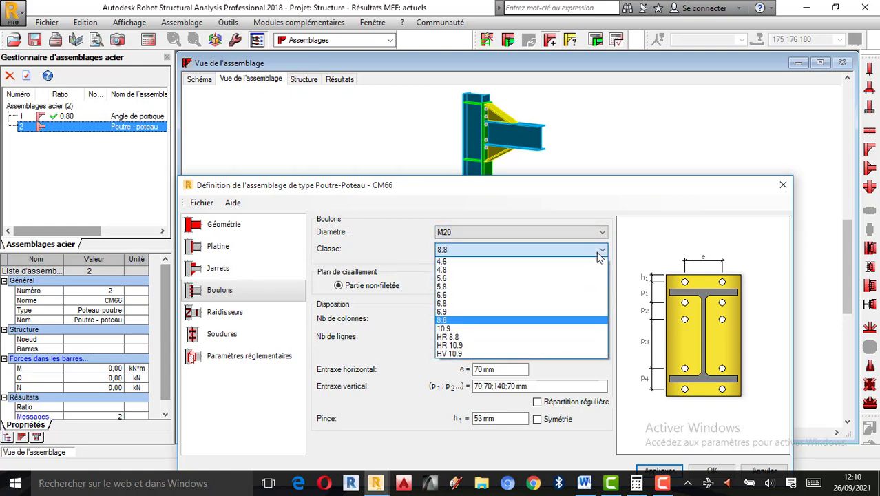
pyautogui.click(448, 321)
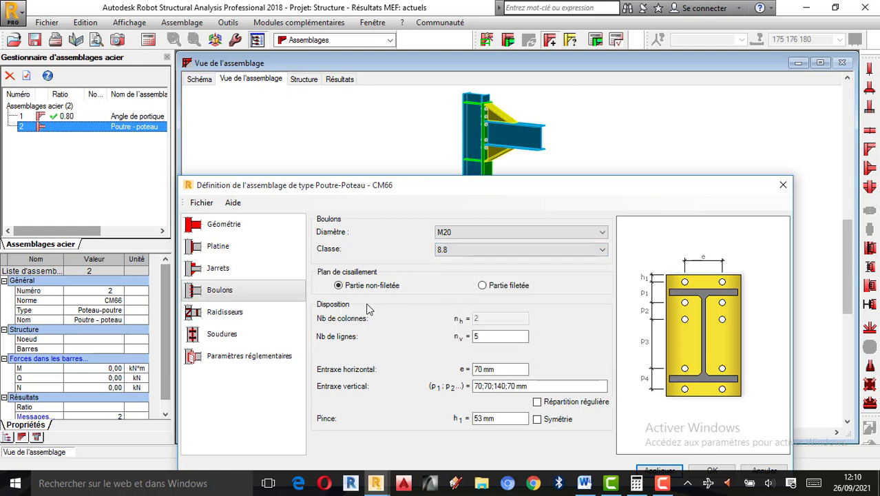
# Set the number of bolt rows to 4 and apply the bolt layout to the connection
pyautogui.doubleClick(484, 336)
pyautogui.write('4')
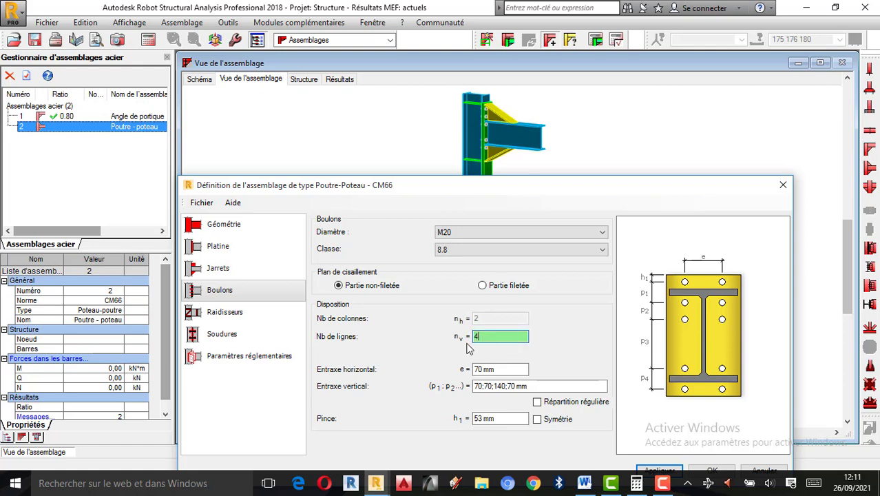
pyautogui.moveTo(592, 181); pyautogui.dragTo(591, 162)
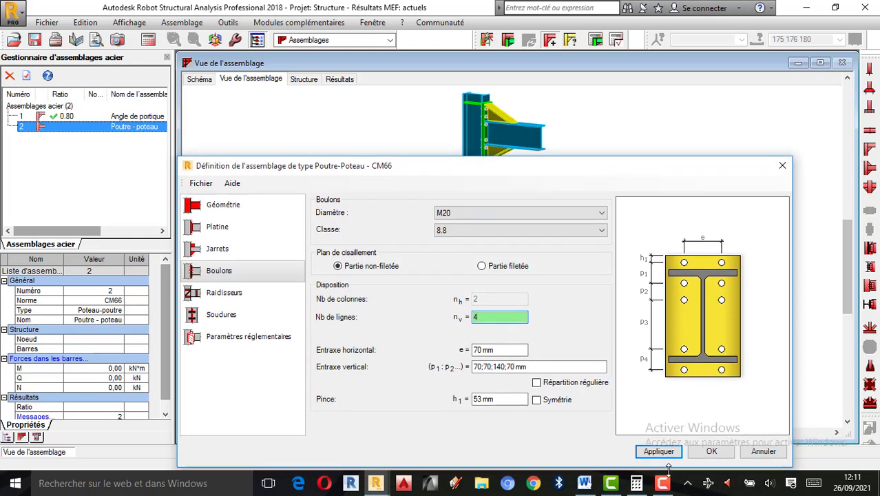
pyautogui.click(657, 453)
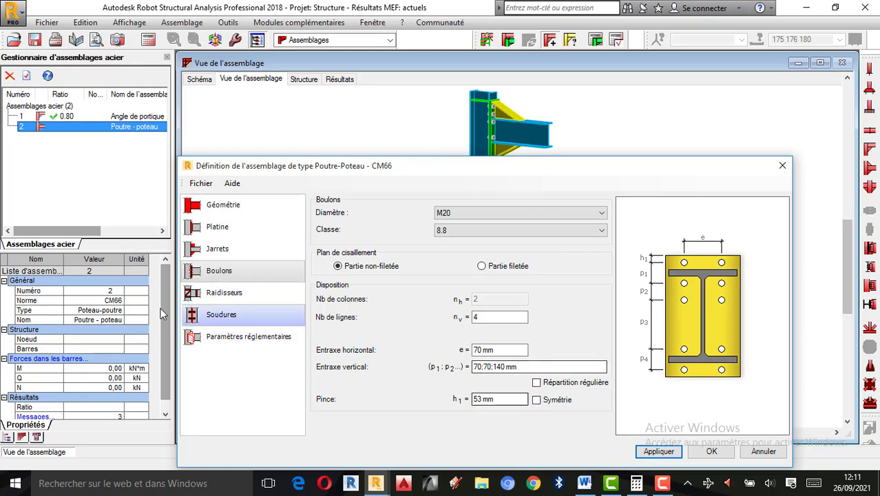
pyautogui.moveTo(503, 160); pyautogui.dragTo(501, 187)
pyautogui.scroll(-1, 480, 160)
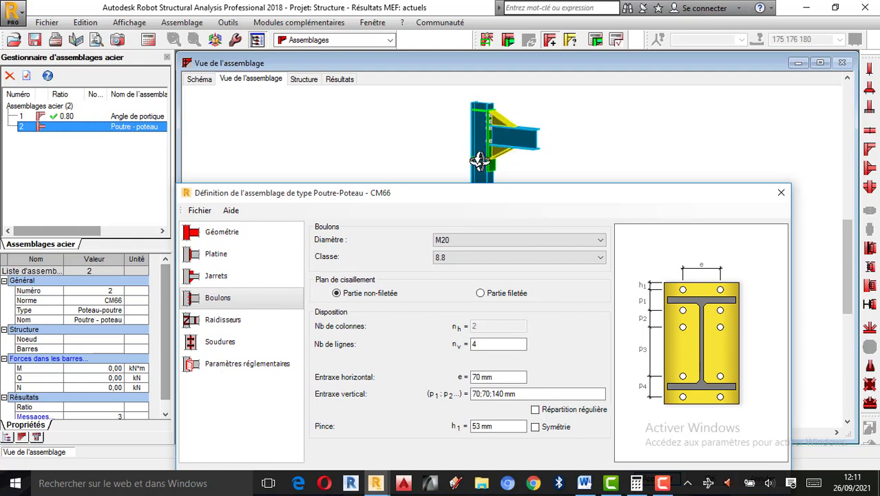
# Review the column stiffeners, the available web reinforcement types, the weld sizes and the code parameters
pyautogui.click(227, 320)
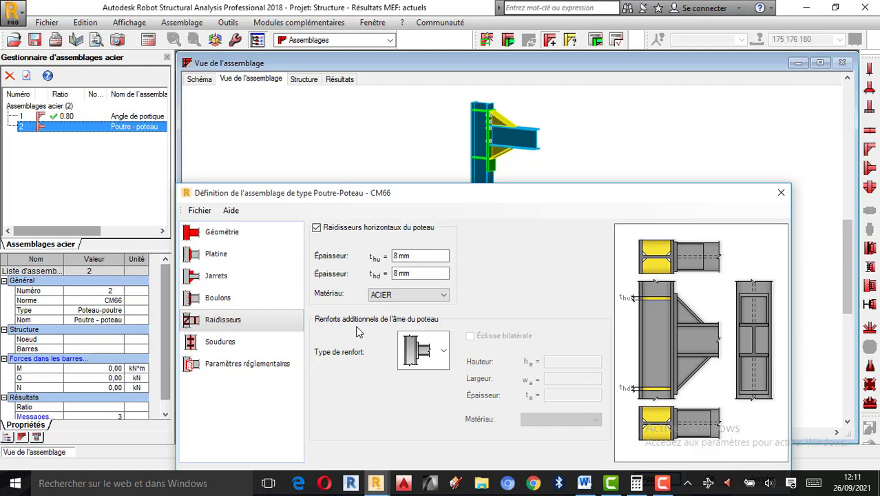
pyautogui.click(443, 352)
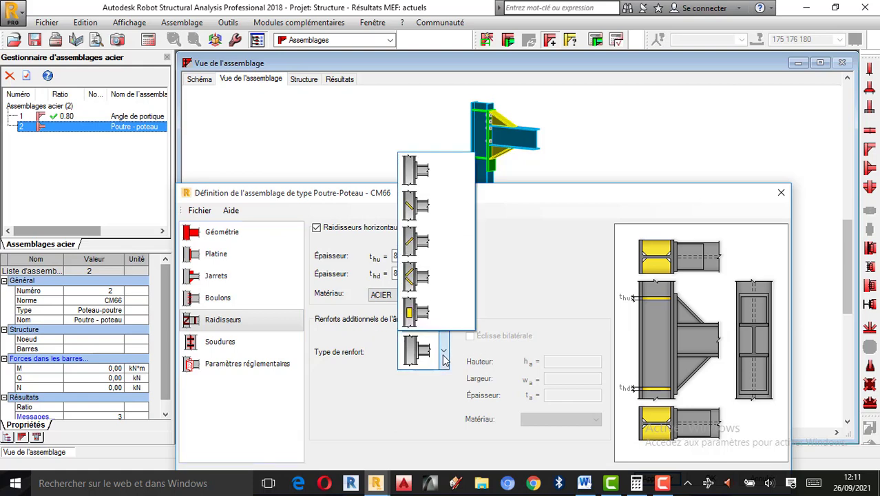
pyautogui.click(493, 280)
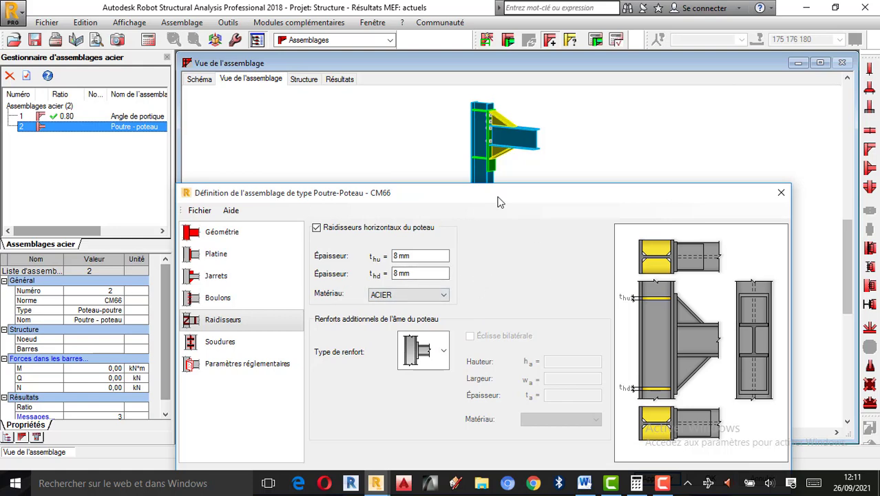
pyautogui.click(231, 349)
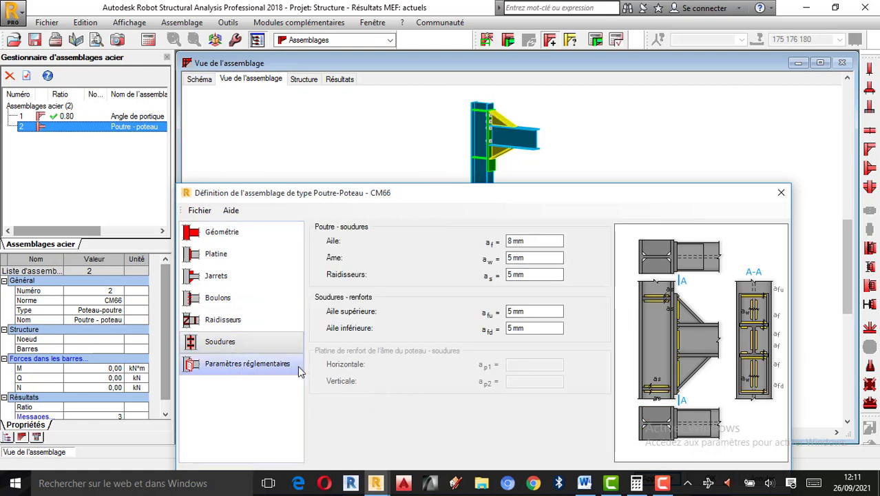
pyautogui.click(236, 366)
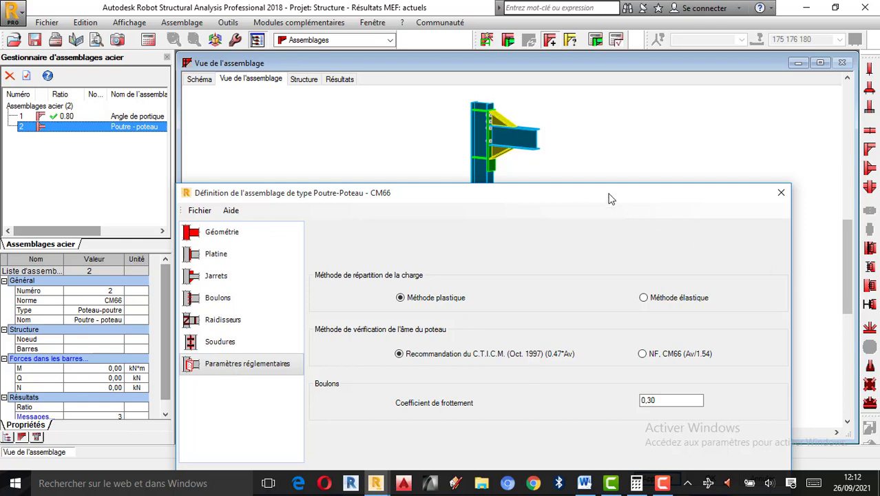
# Apply the complete beam-to-column connection definition and close it
pyautogui.moveTo(609, 199); pyautogui.dragTo(599, 152)
pyautogui.click(648, 430)
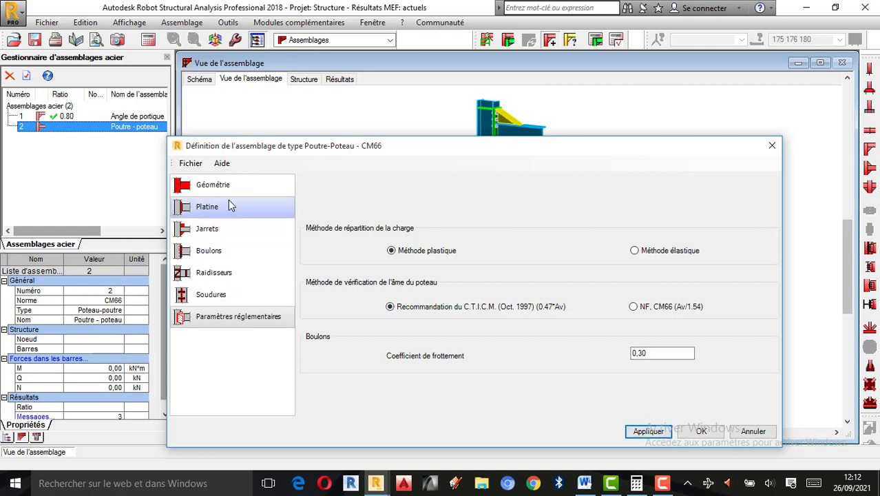
pyautogui.click(303, 79)
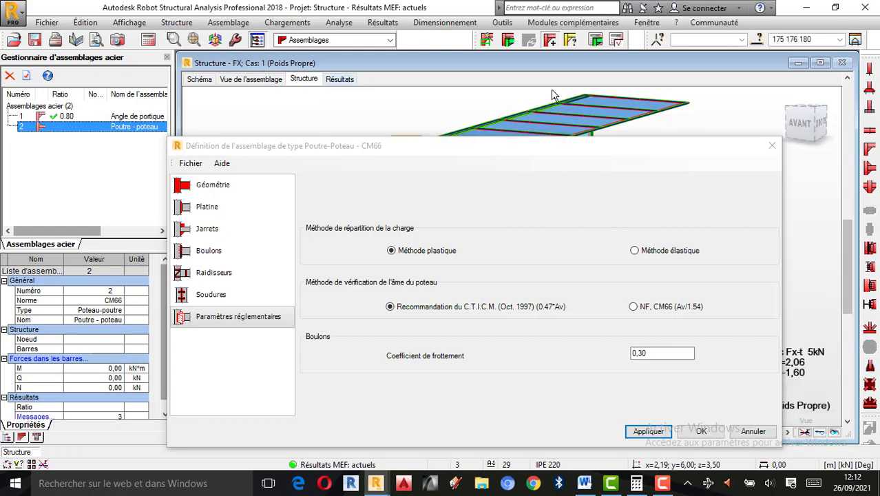
pyautogui.click(238, 78)
pyautogui.moveTo(522, 113); pyautogui.dragTo(526, 99)
pyautogui.click(647, 431)
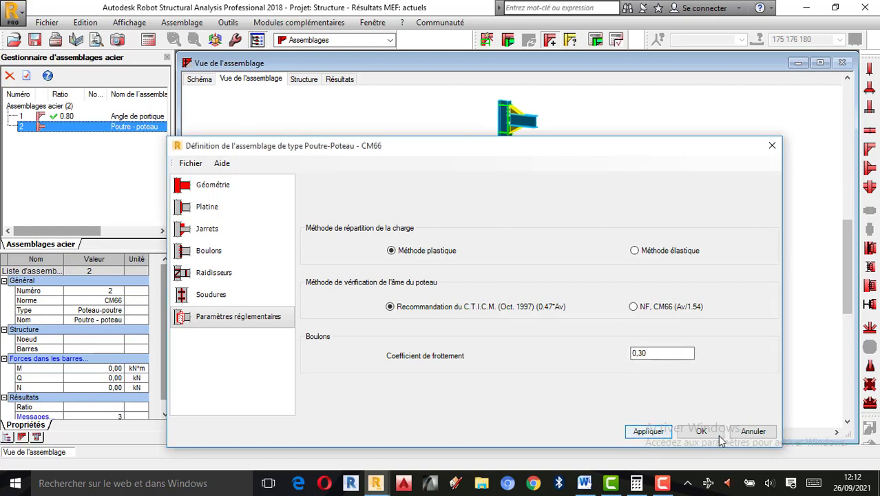
pyautogui.click(713, 435)
# Run the manual verification of the connection with a bending moment of 50 kN*m and zero shear and axial force
pyautogui.scroll(2, 522, 106)
pyautogui.scroll(2, 495, 118)
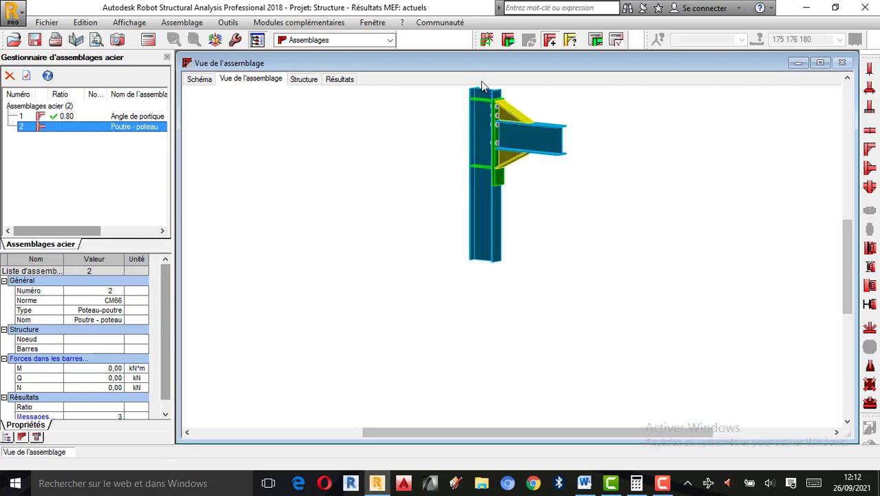
pyautogui.scroll(3, 486, 237)
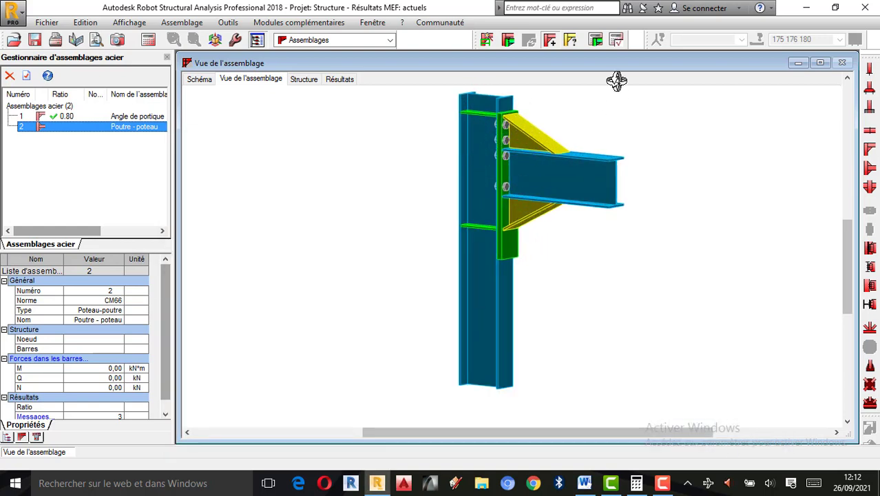
pyautogui.click(616, 40)
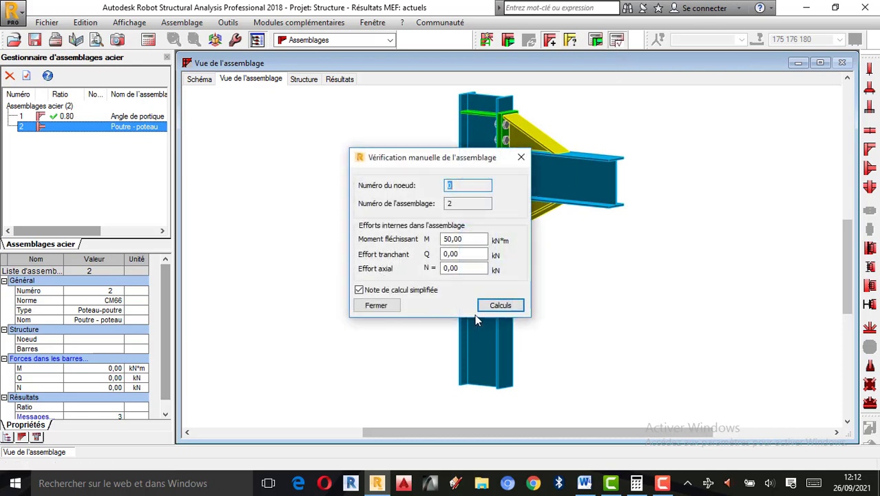
pyautogui.click(496, 305)
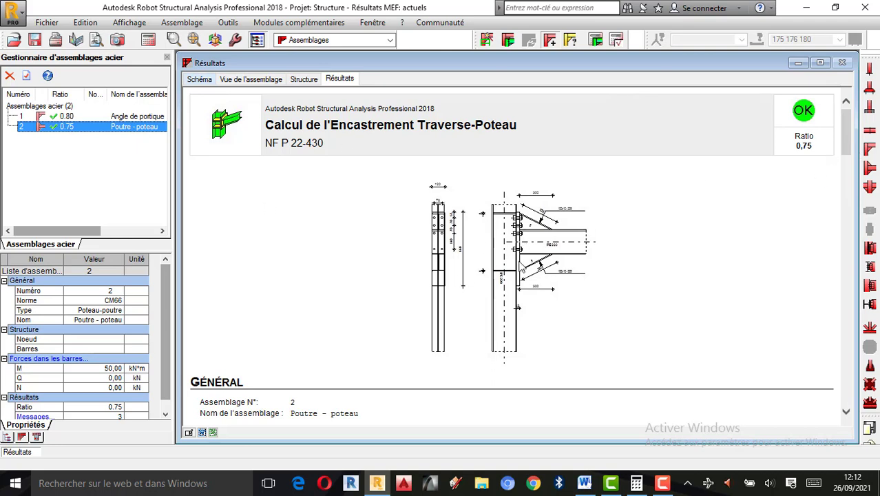
# Read through the calculation note, from the geometry and bolt data to the beam and column checks and the remarks
pyautogui.scroll(-3, 519, 269)
pyautogui.scroll(-3, 519, 269)
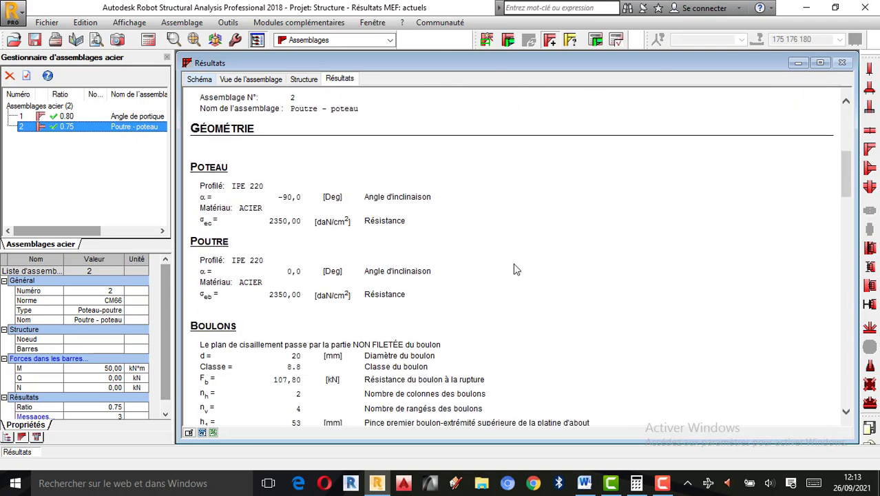
pyautogui.scroll(-3, 512, 269)
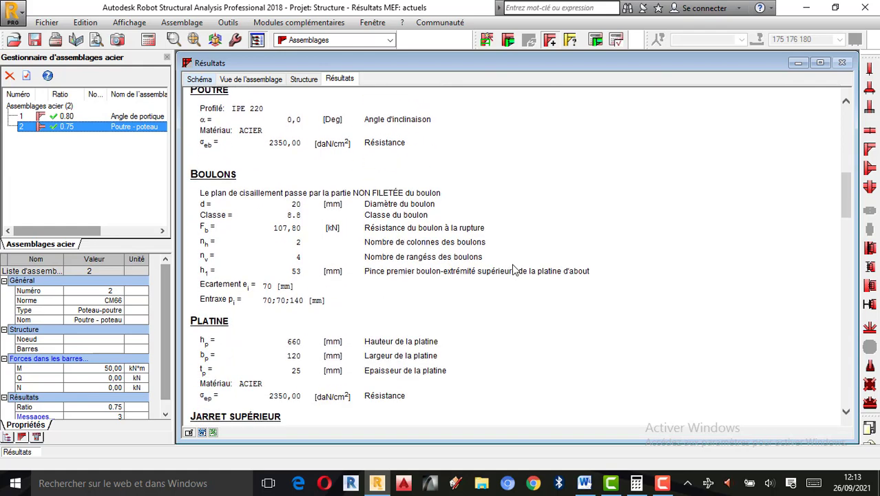
pyautogui.scroll(-7, 512, 270)
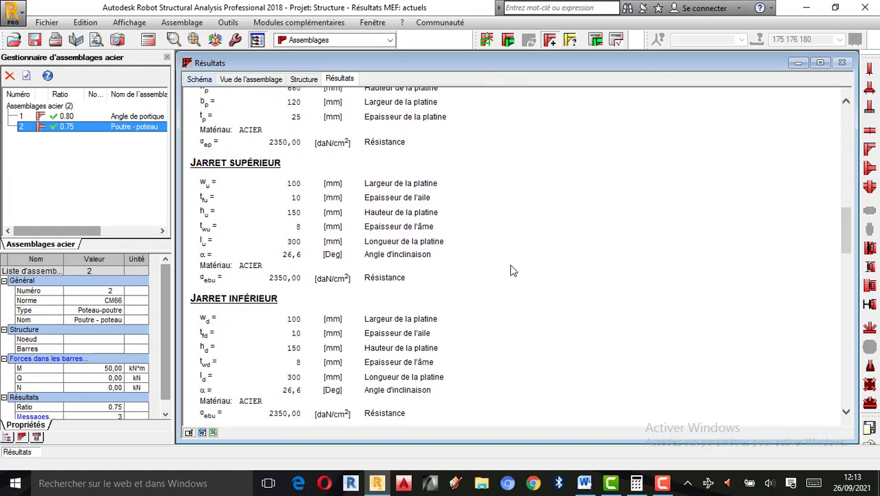
pyautogui.scroll(-10, 512, 270)
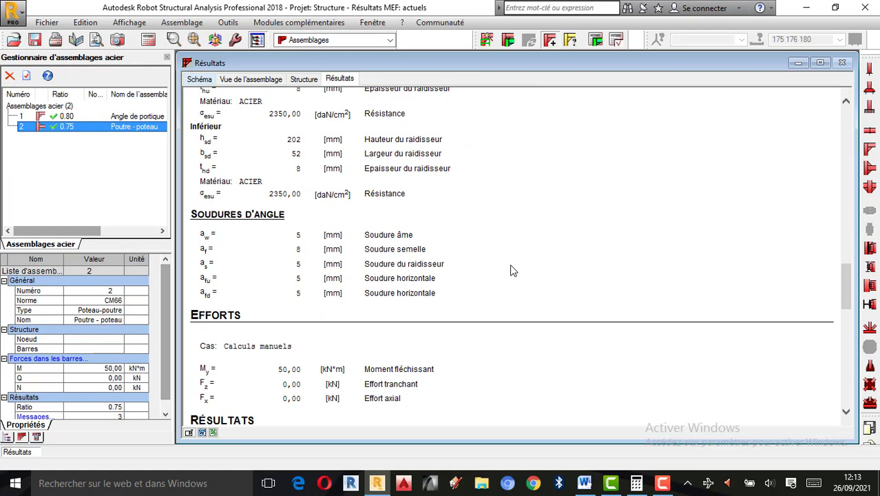
pyautogui.scroll(-10, 512, 270)
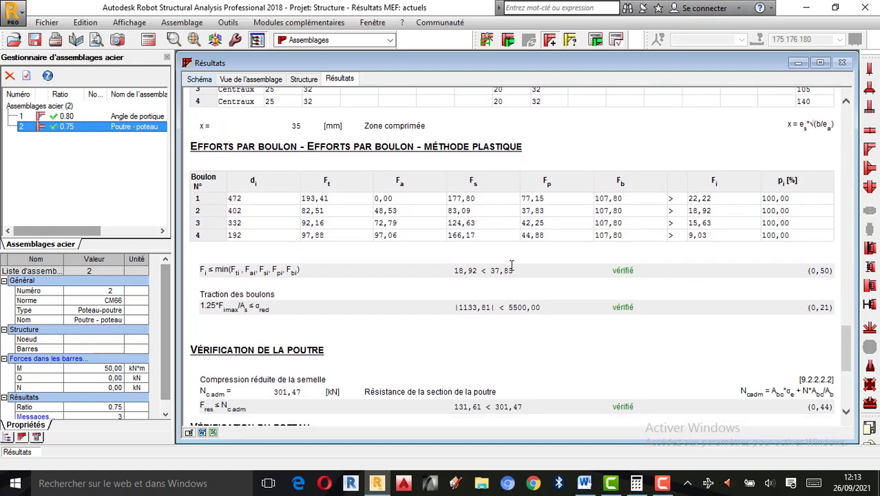
pyautogui.scroll(-4, 512, 270)
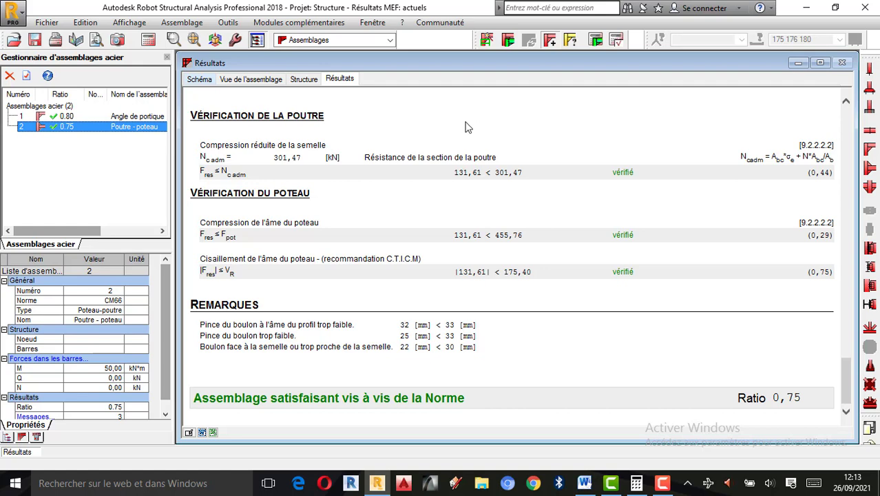
pyautogui.click(662, 484)
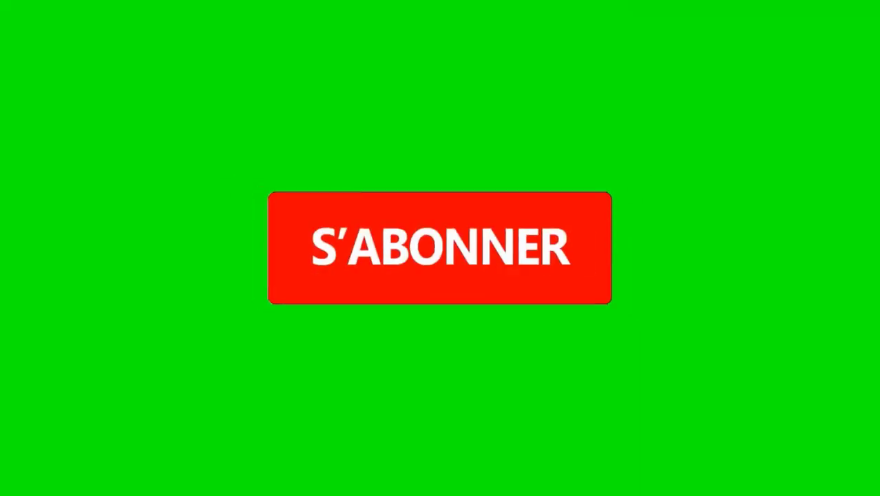